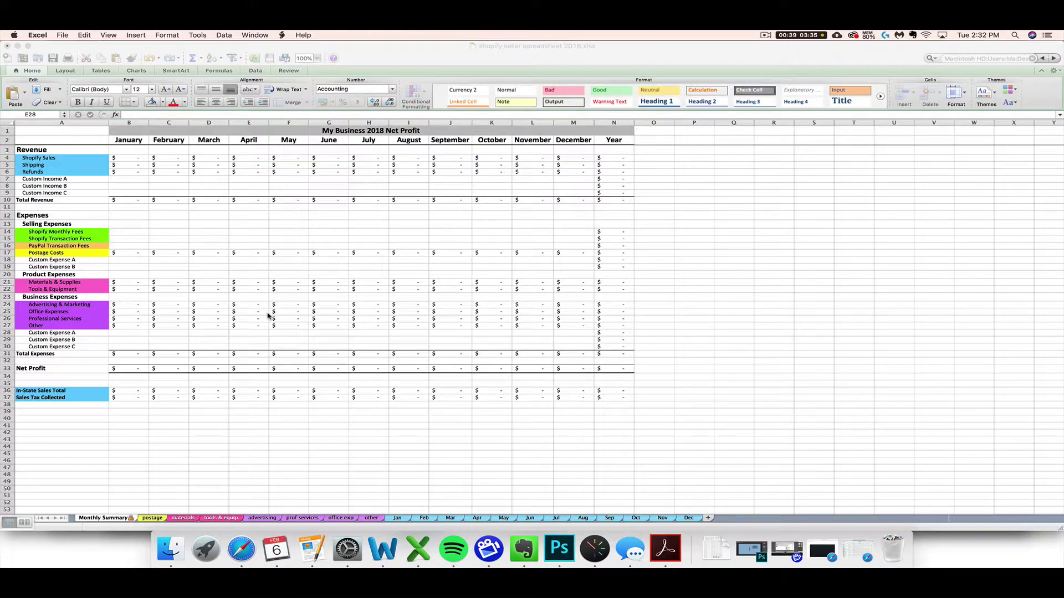
Bring the 'shopify seller spreadsheet 2016 with data.xlsx' workbook forward on its Monthly Summary sheet.
key("super+shift+2")
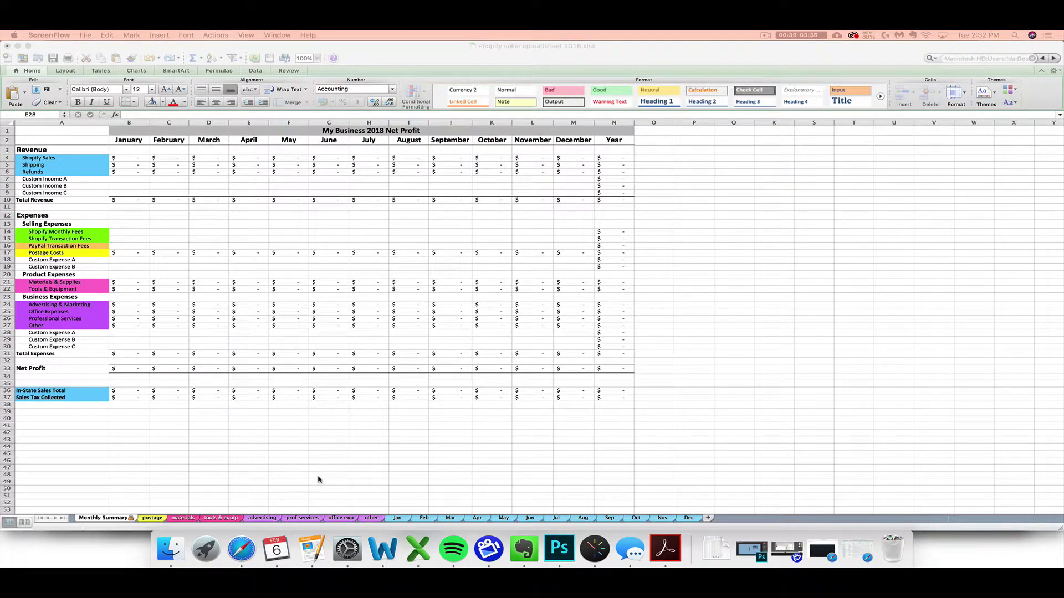
left_click(319, 547)
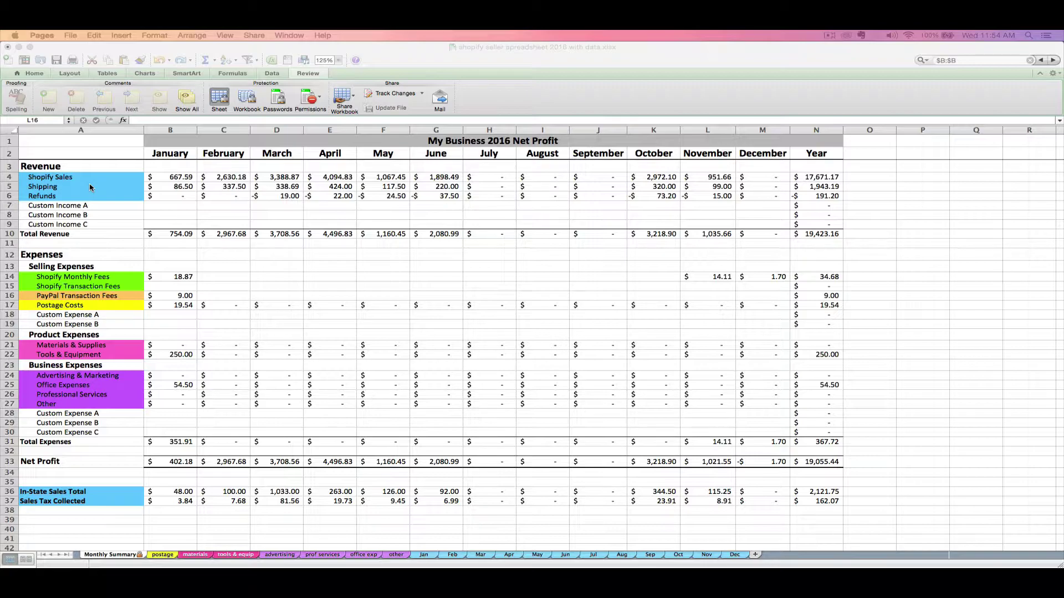
left_click(58, 187)
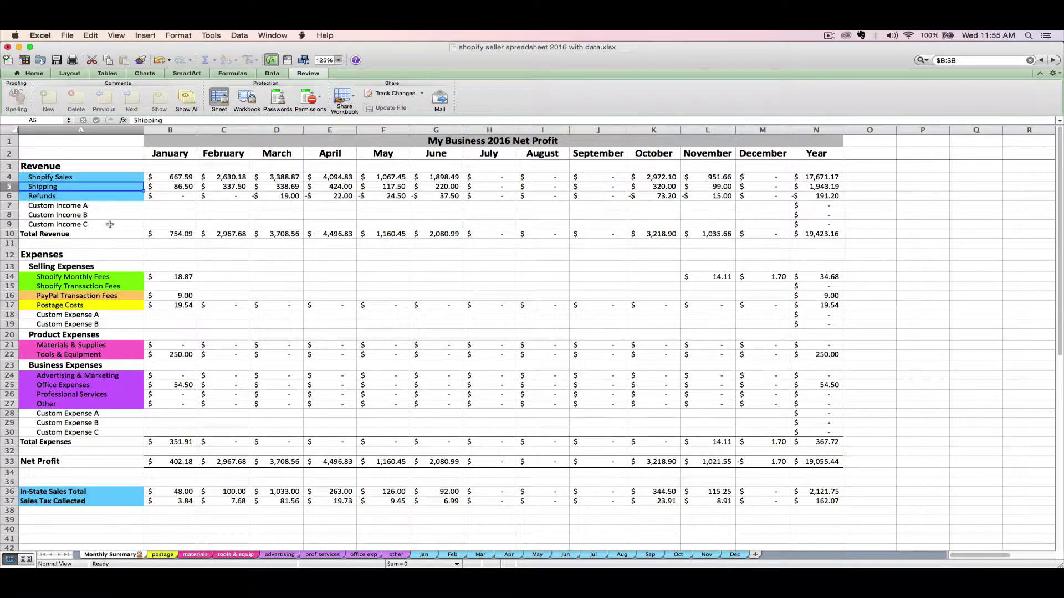
left_click(67, 208)
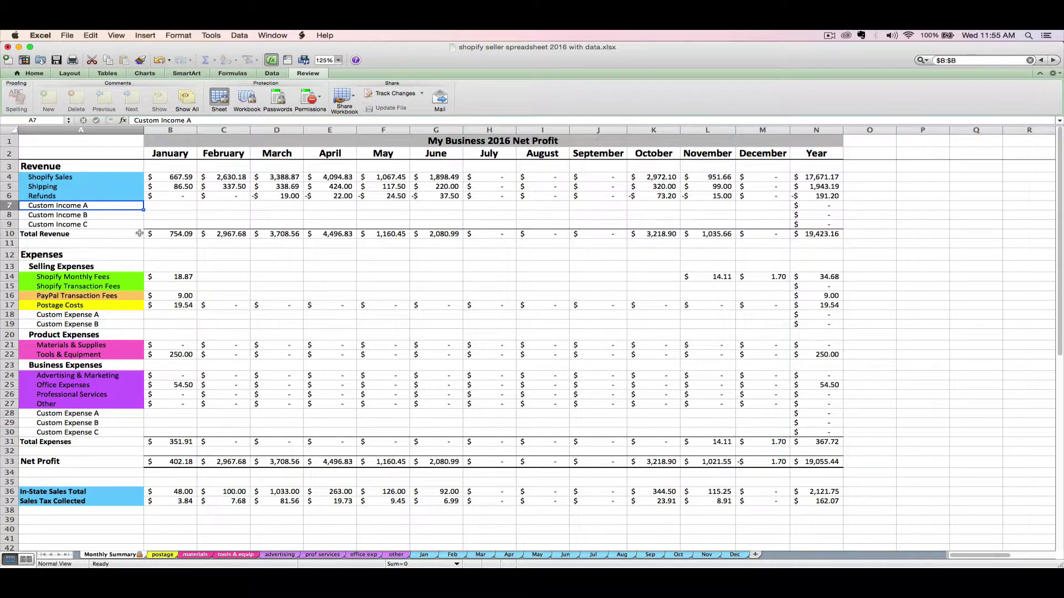
left_click(104, 194)
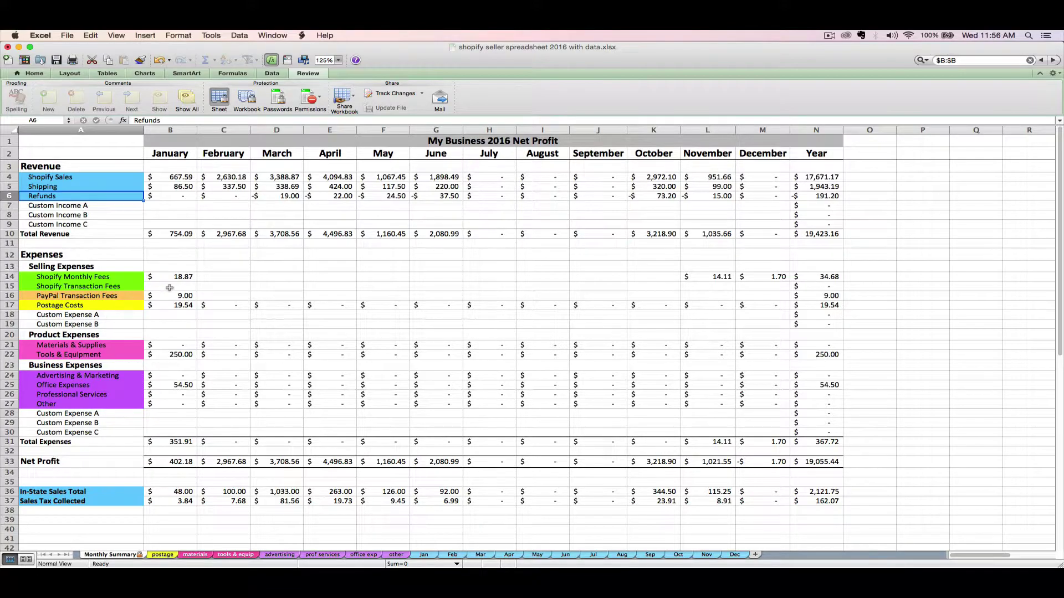
left_click(224, 285)
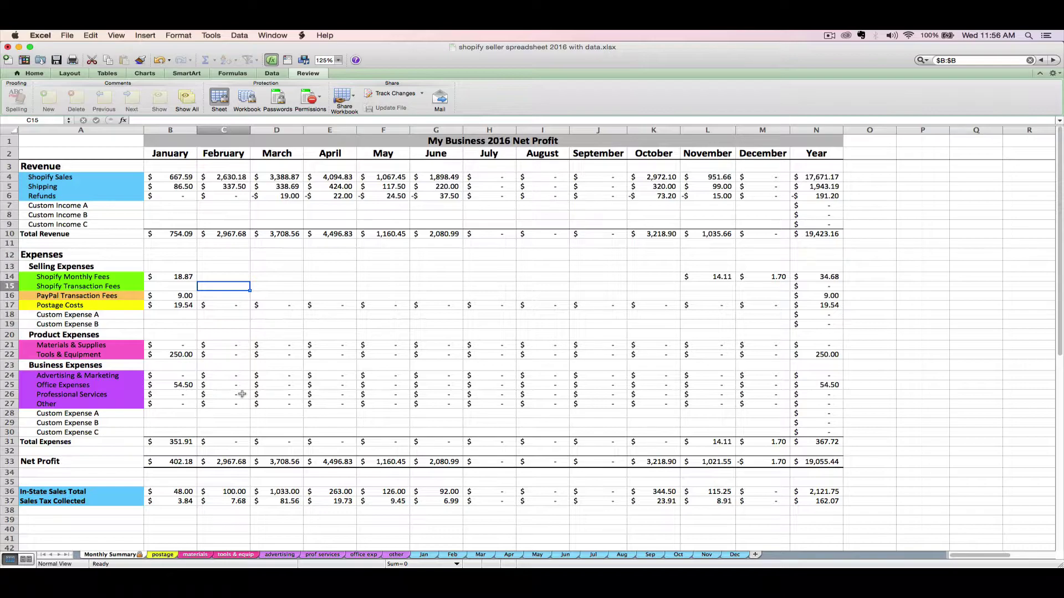
left_click(97, 277)
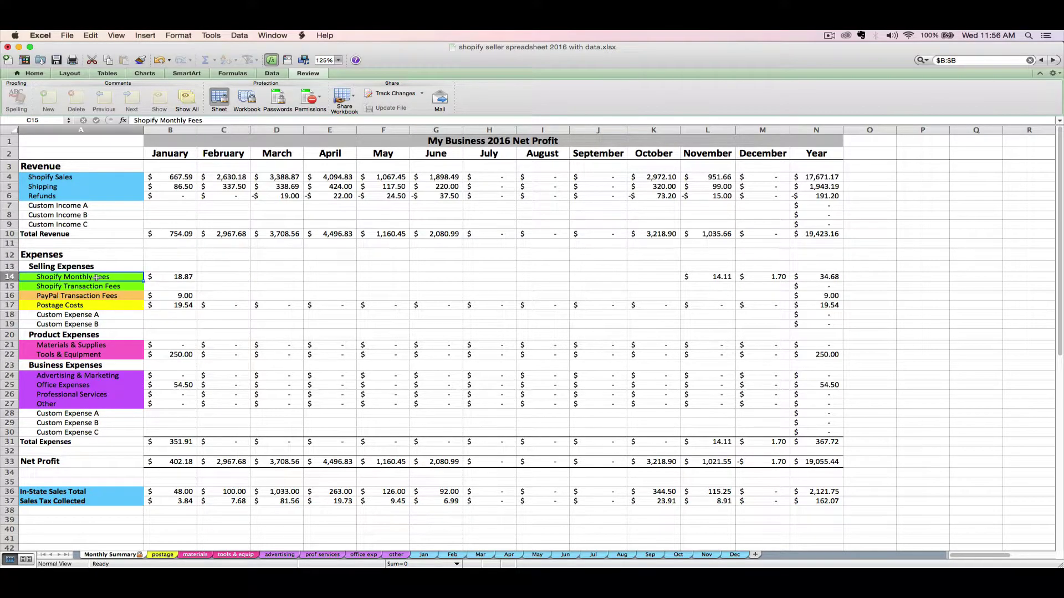
left_click(109, 286)
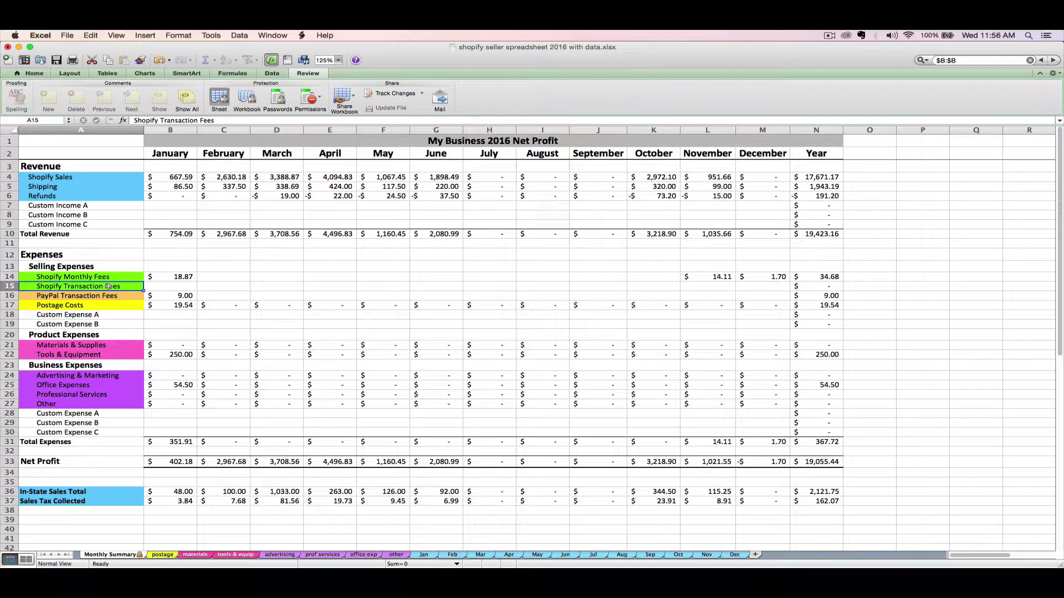
left_click(105, 296)
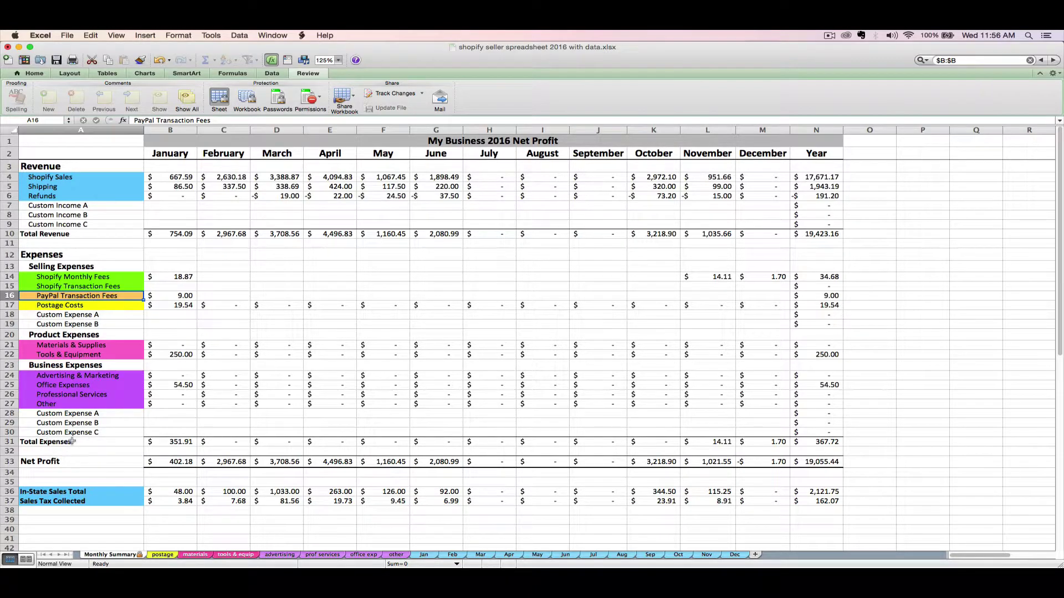
left_click(67, 461)
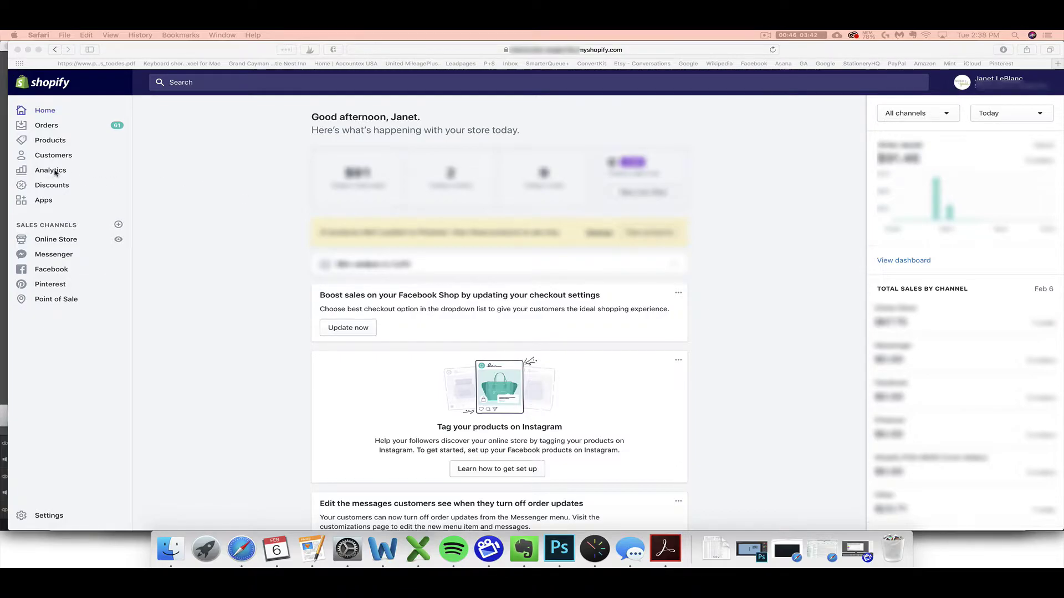
Go to Shopify's Analytics overview with total sales, store visits and order value charts.
left_click(55, 173)
left_click(53, 173)
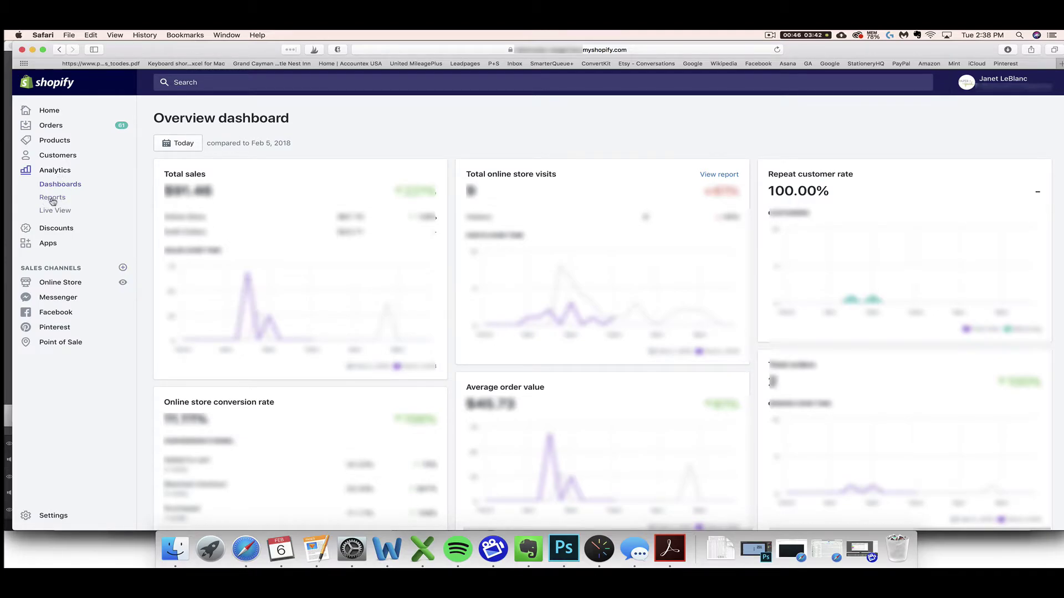
Go to the Analytics Reports page listing Acquisition, Behavior, Finances and Marketing reports.
left_click(53, 201)
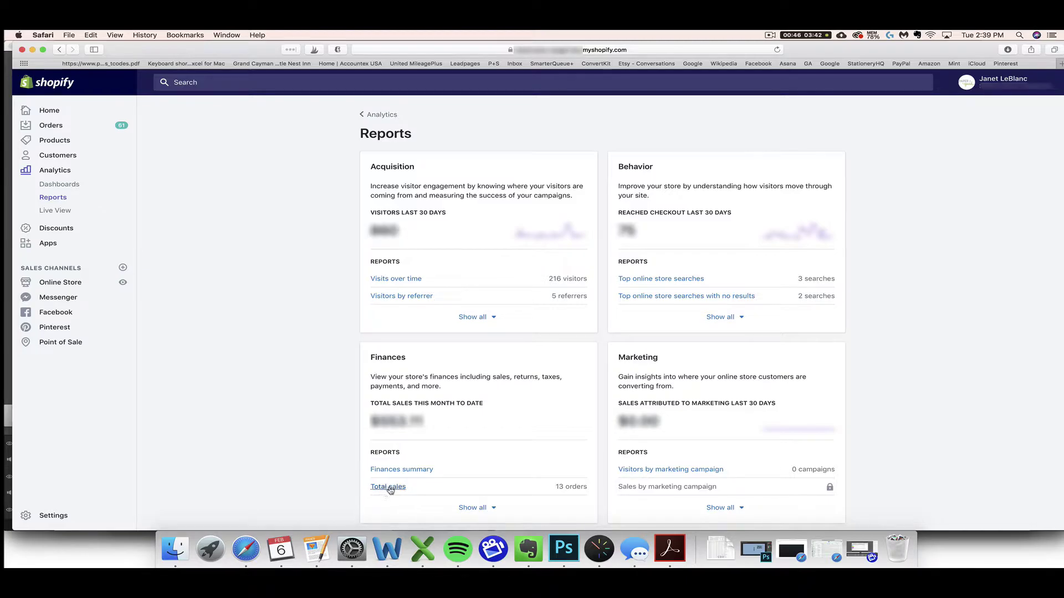
Filter the Total sales report to January 1–31, 2018.
left_click(388, 488)
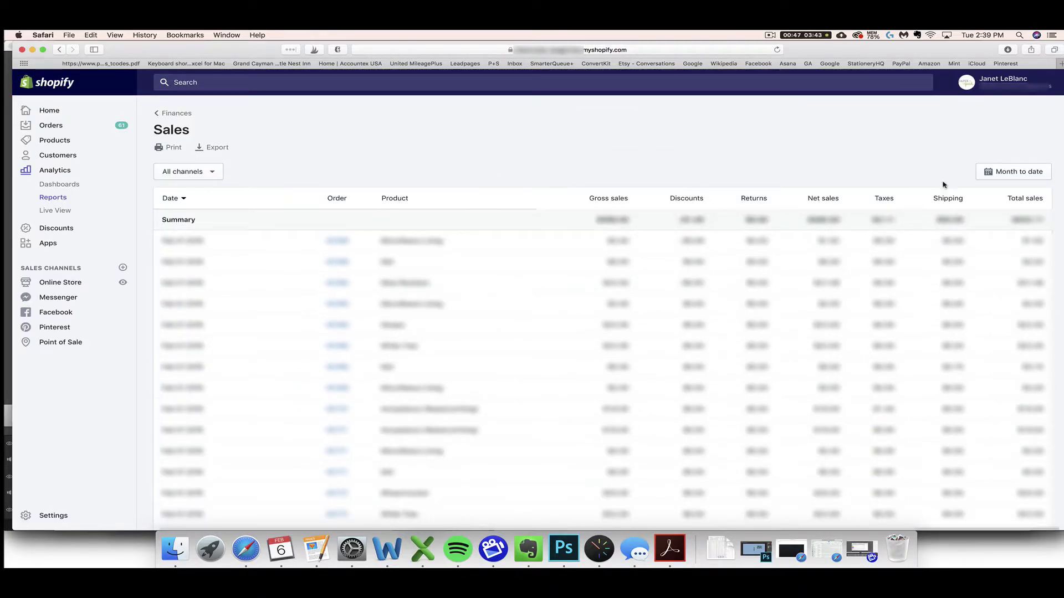
left_click(1013, 173)
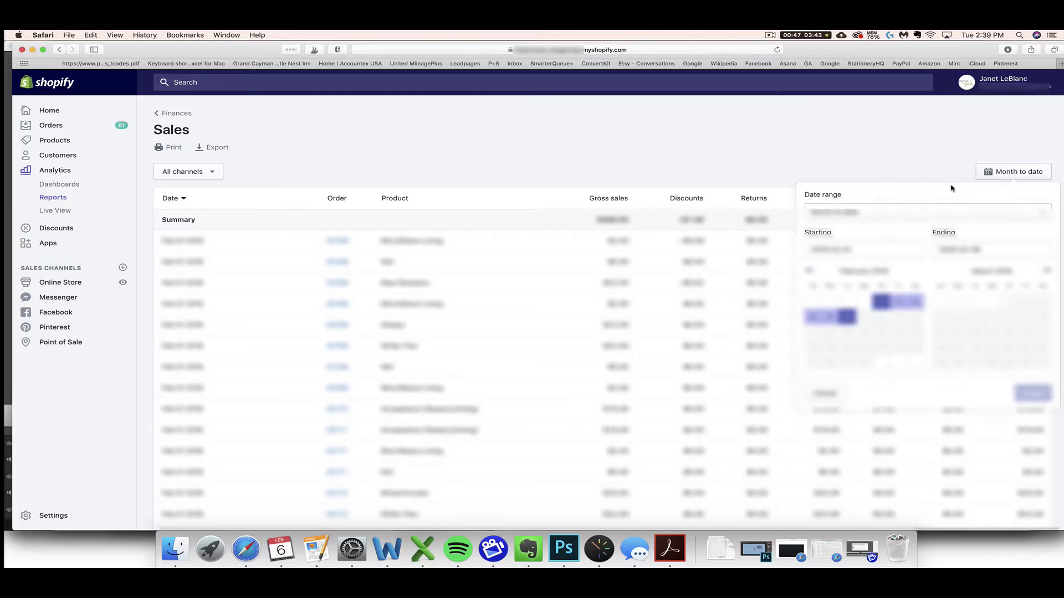
left_click(810, 270)
left_click(830, 302)
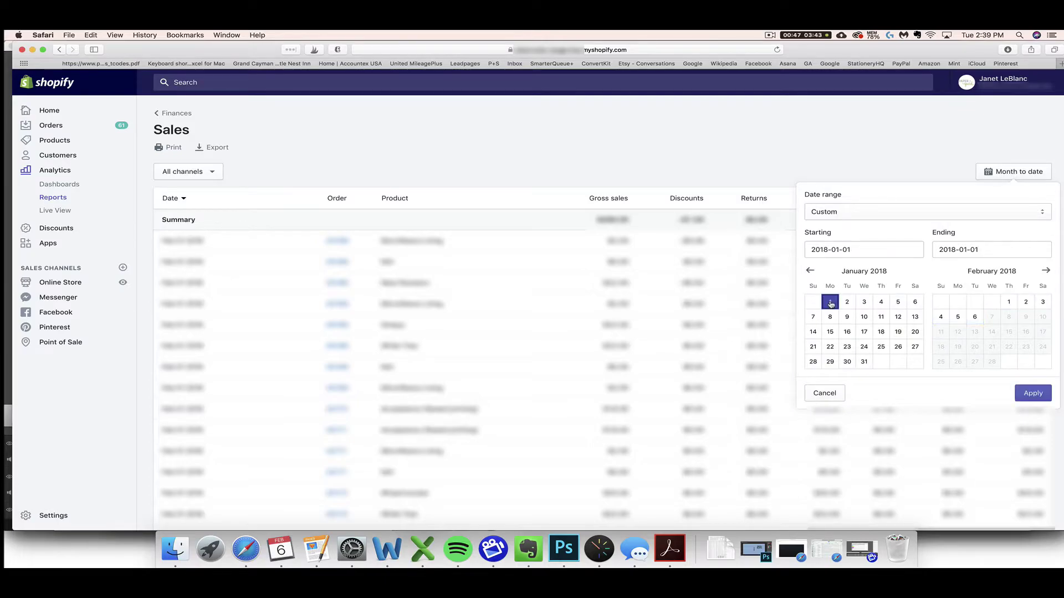
left_click(864, 363)
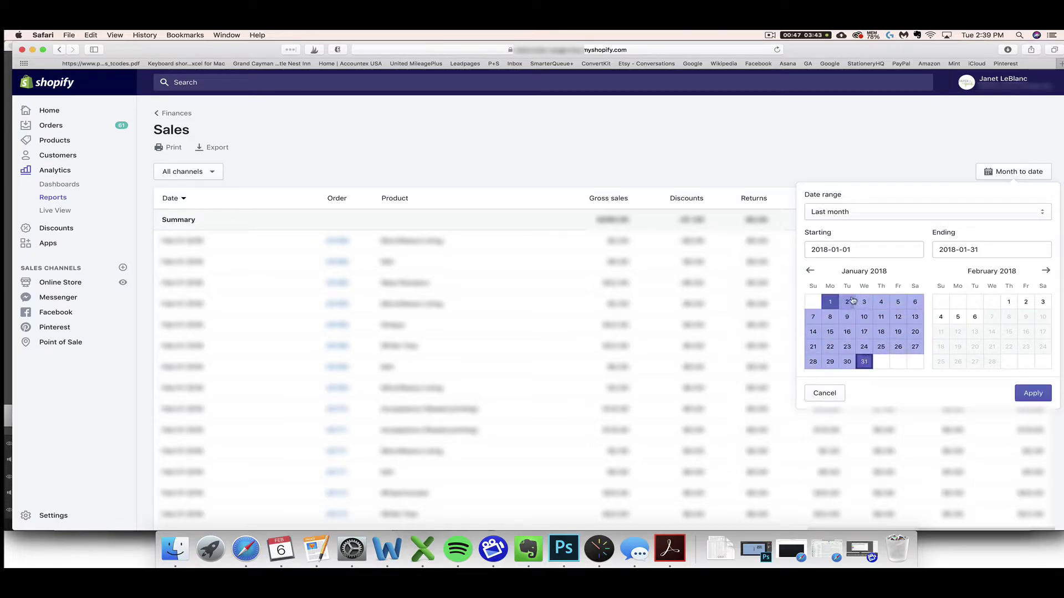
left_click(1027, 396)
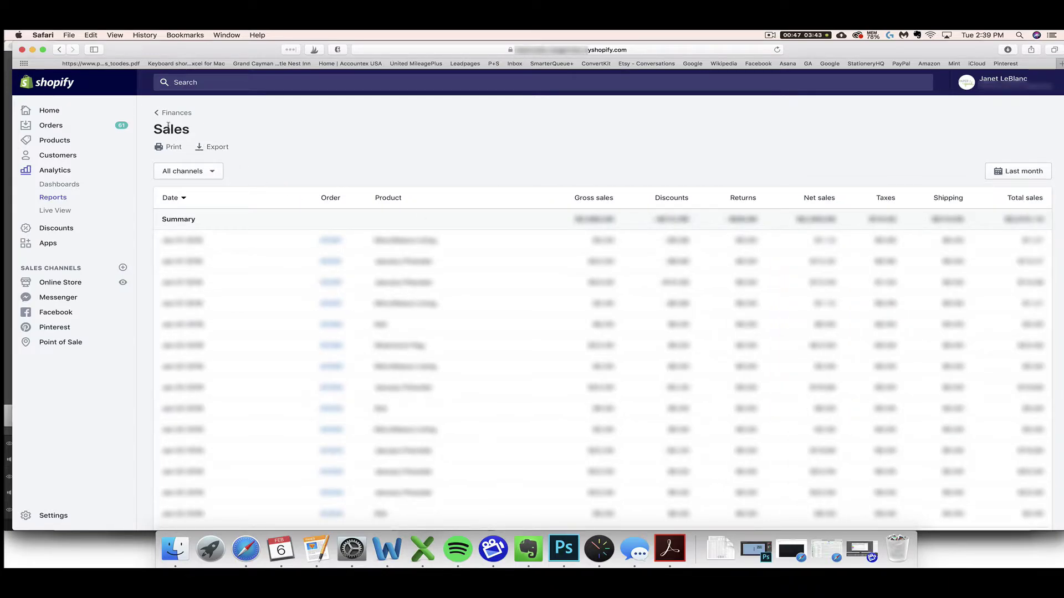
Export the full January sales report as CSV and open sales_2018-01-01_2018-01-31-3.csv in Excel.
left_click(218, 148)
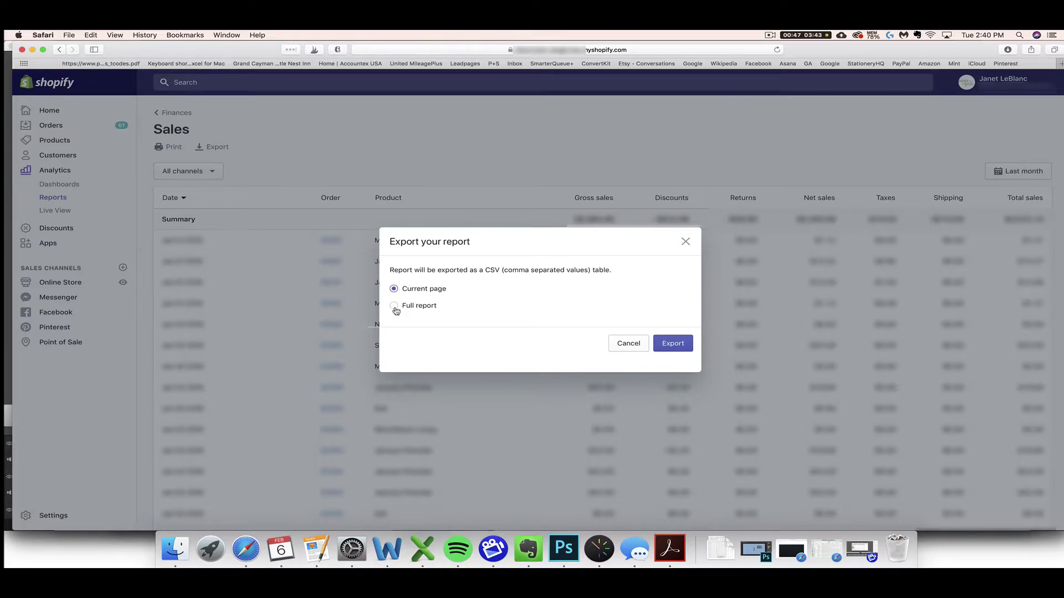
left_click(394, 308)
left_click(673, 343)
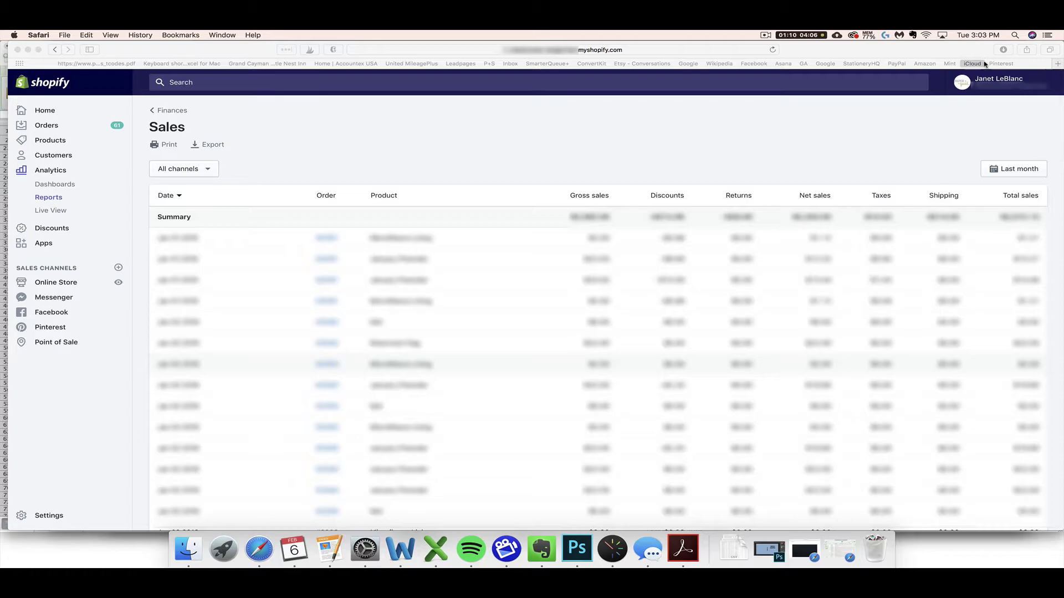
left_click(1002, 50)
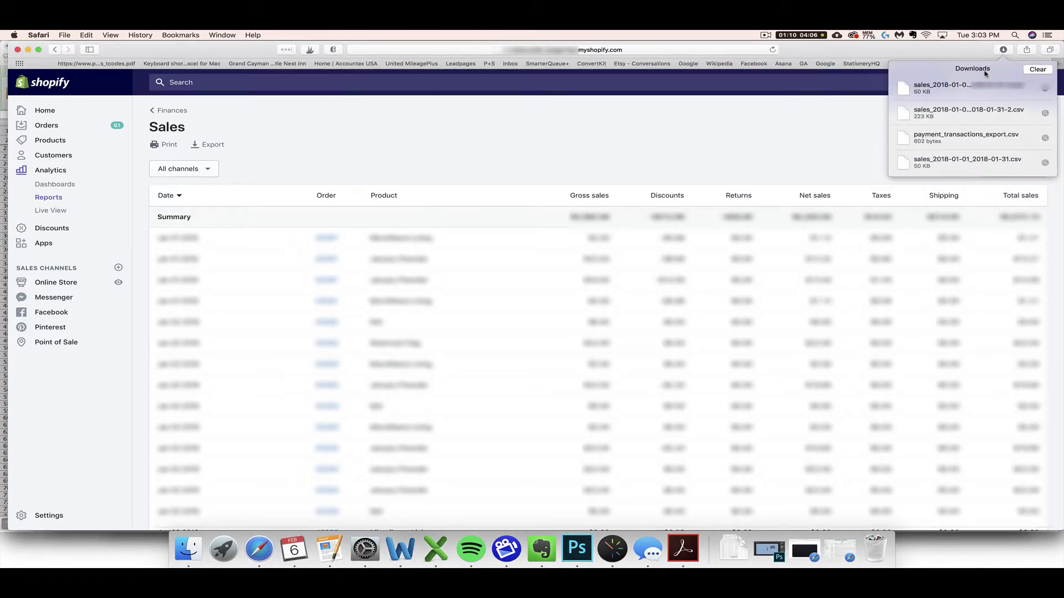
double_click(934, 88)
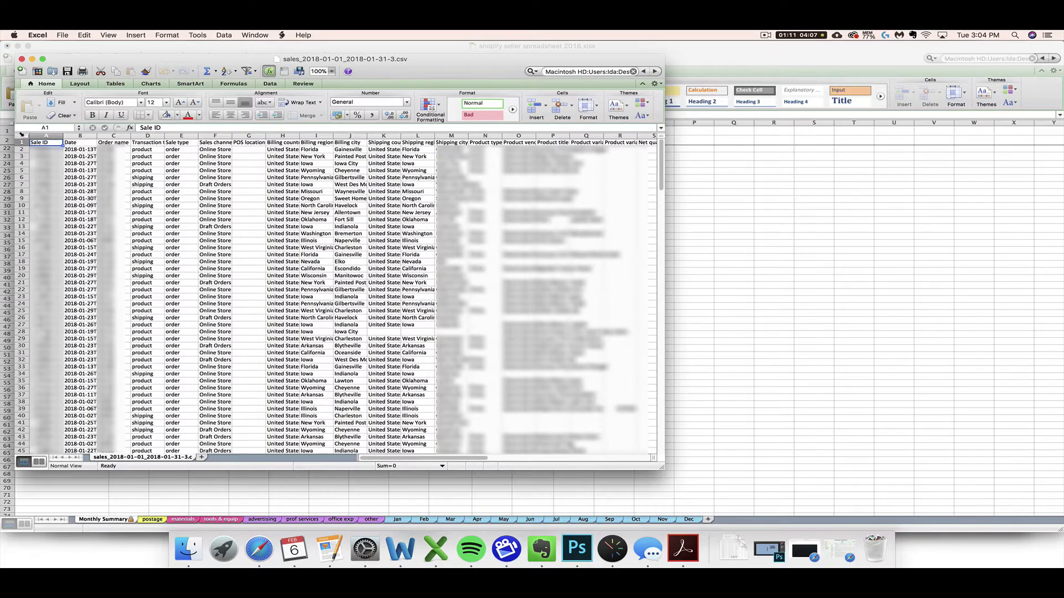
Select every cell of the January sales CSV and copy it.
left_click(21, 136)
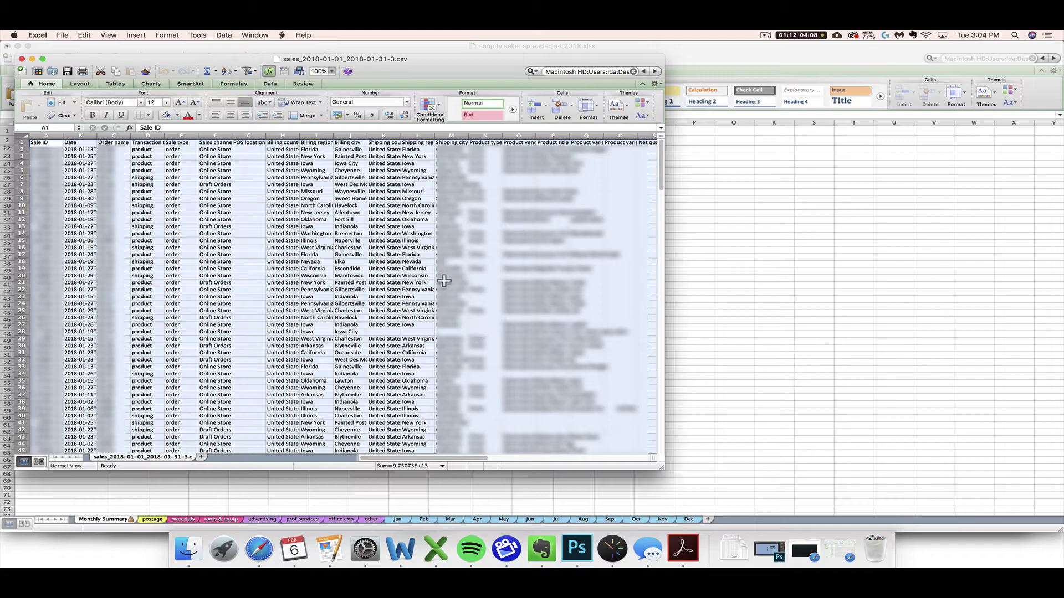
right_click(256, 270)
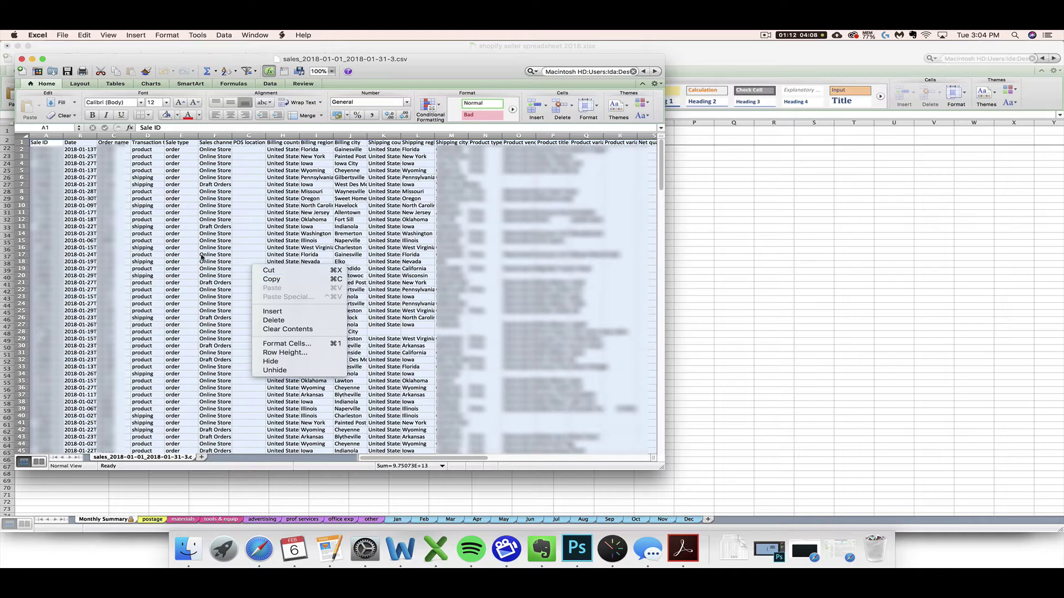
left_click(84, 36)
left_click(84, 35)
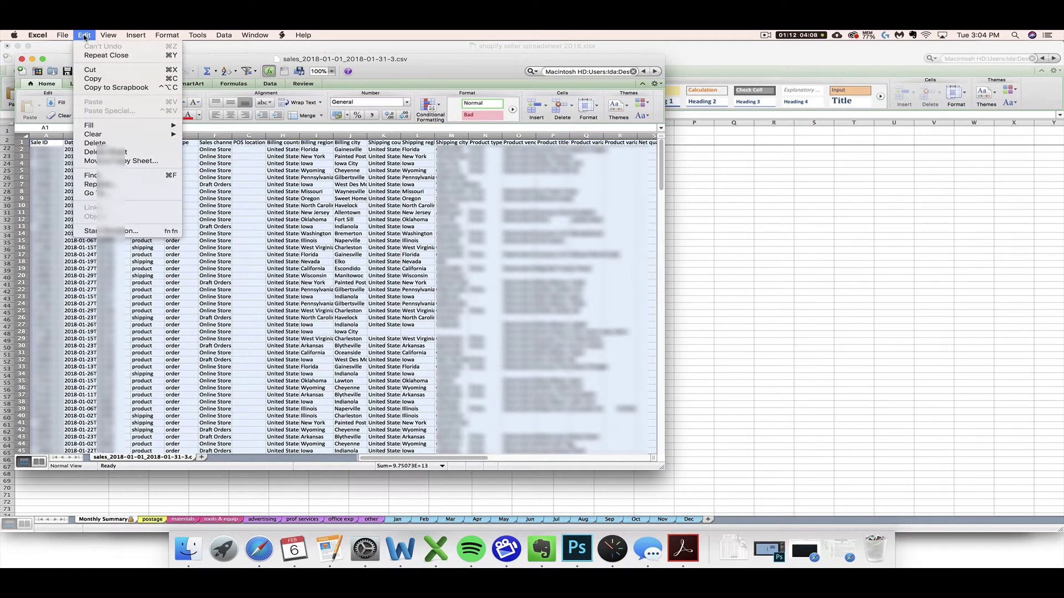
left_click(108, 79)
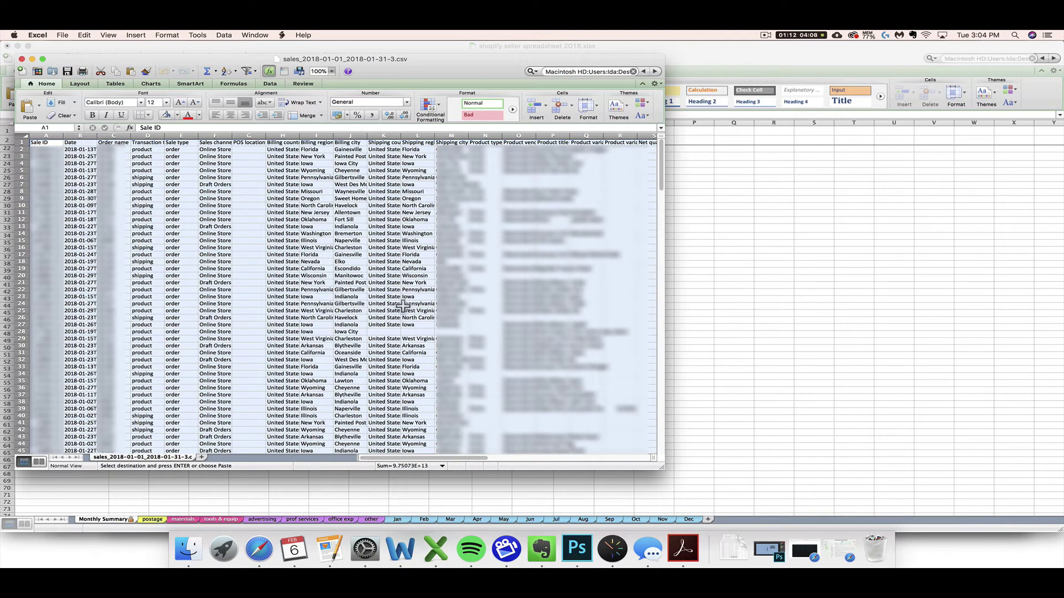
Bring the 2018 seller workbook forward and select the entire empty Jan sheet.
left_click(737, 345)
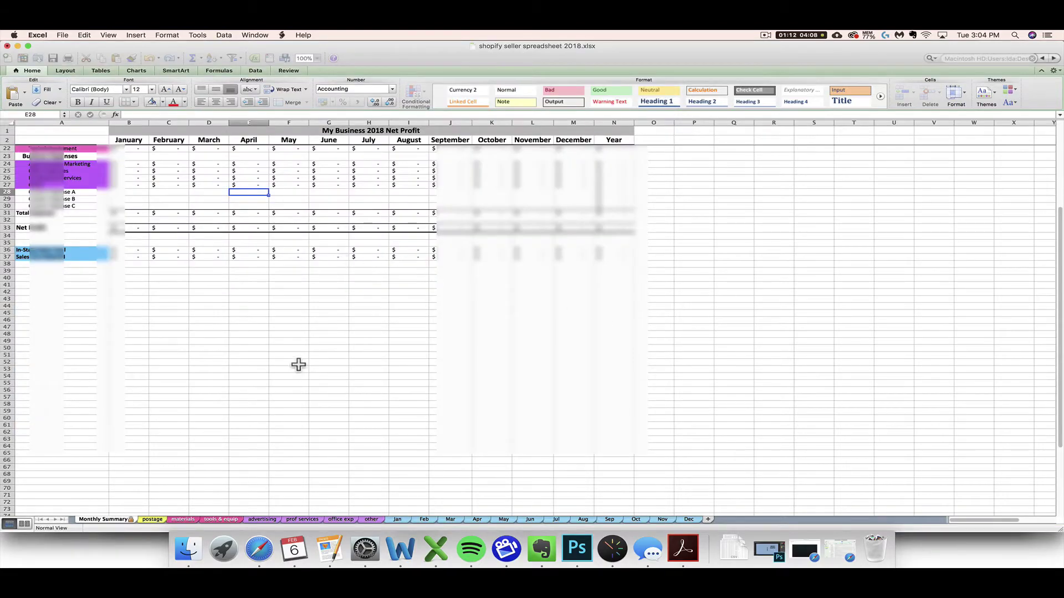
scroll(299, 365, "up", 10)
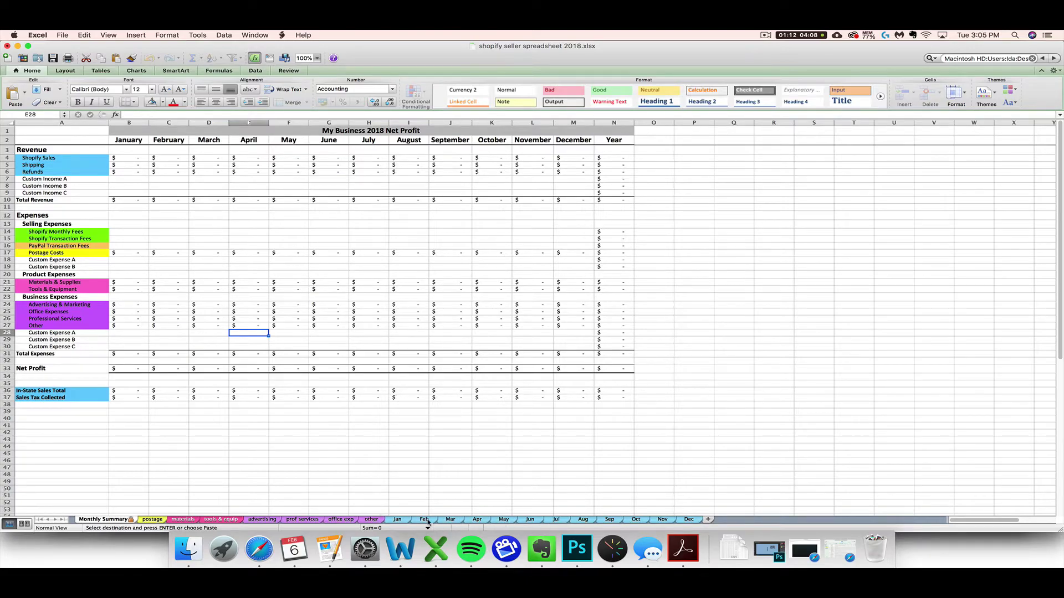
left_click(397, 520)
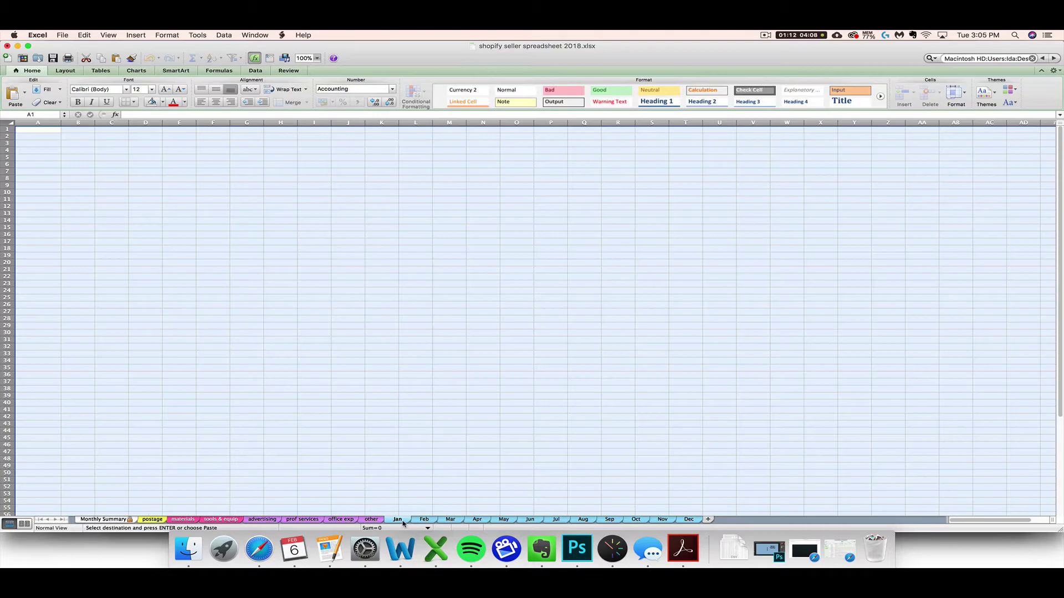
left_click(274, 418)
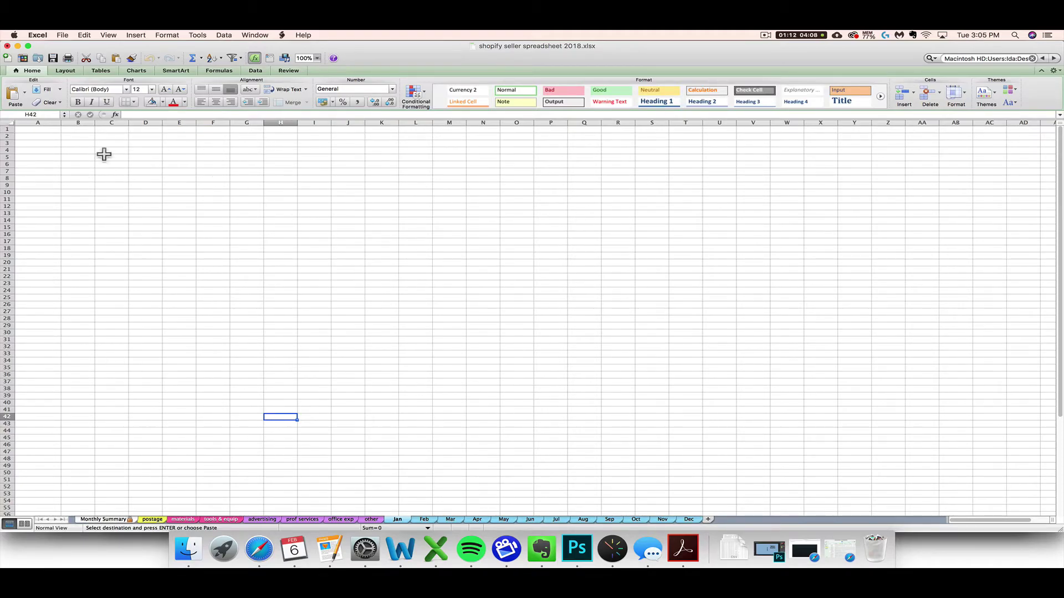
left_click(6, 121)
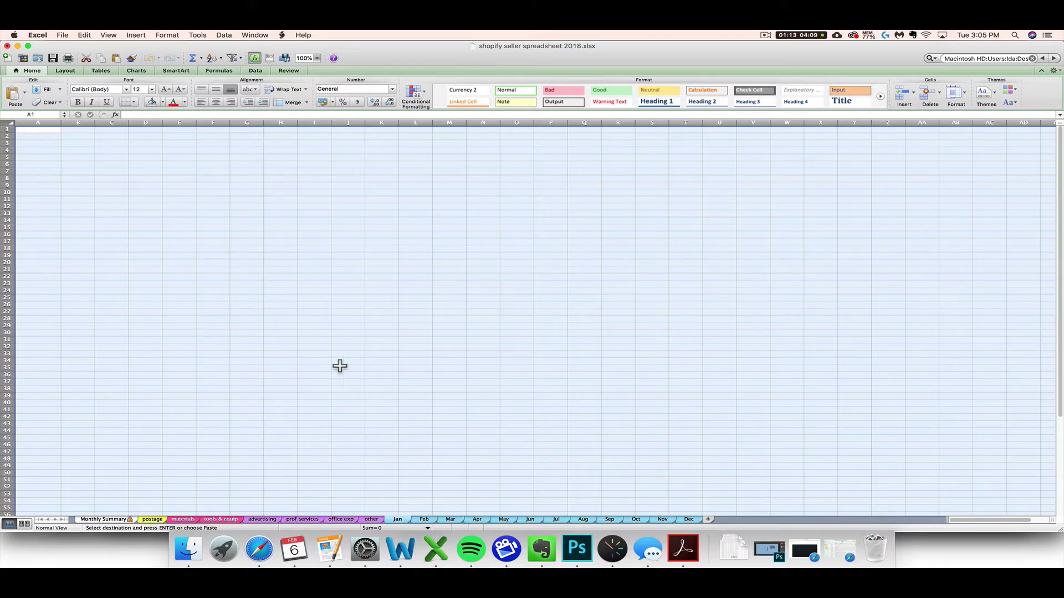
Paste the copied sales data into the Jan sheet from A1, then return to Monthly Summary.
right_click(75, 163)
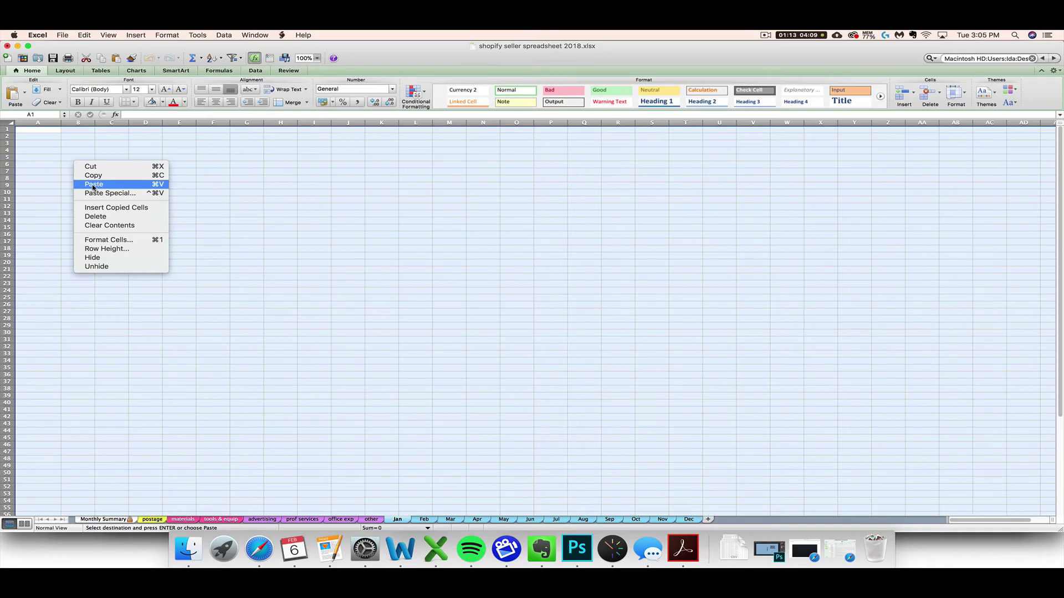
left_click(83, 36)
left_click(84, 36)
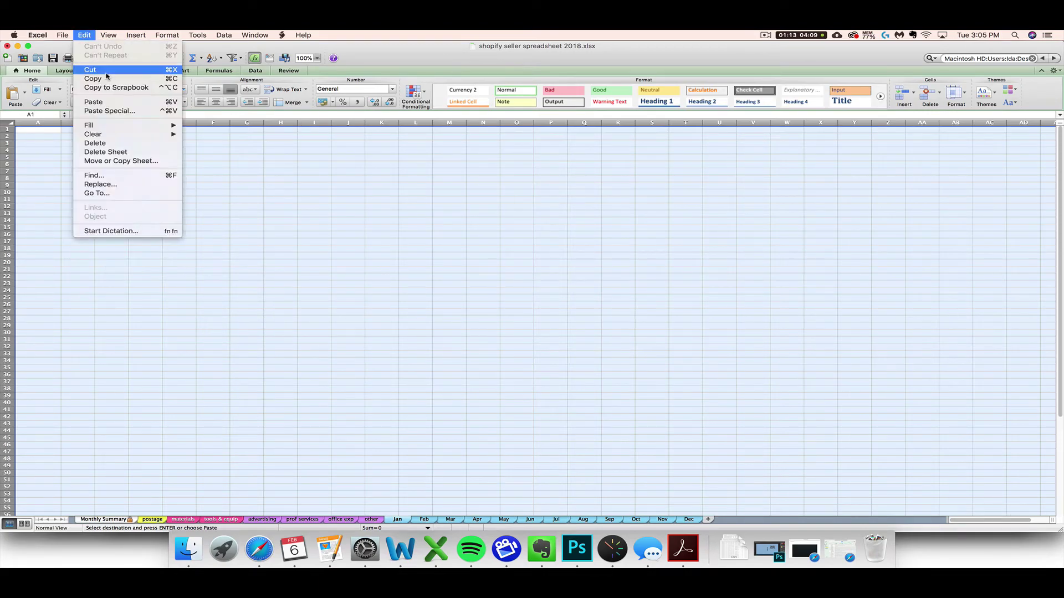
left_click(115, 106)
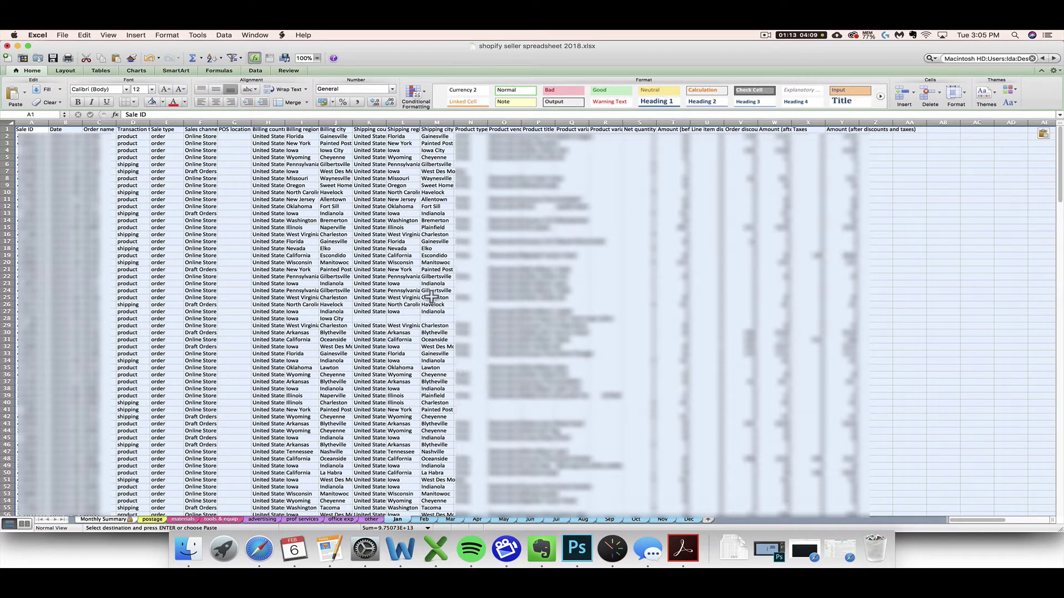
left_click(116, 521)
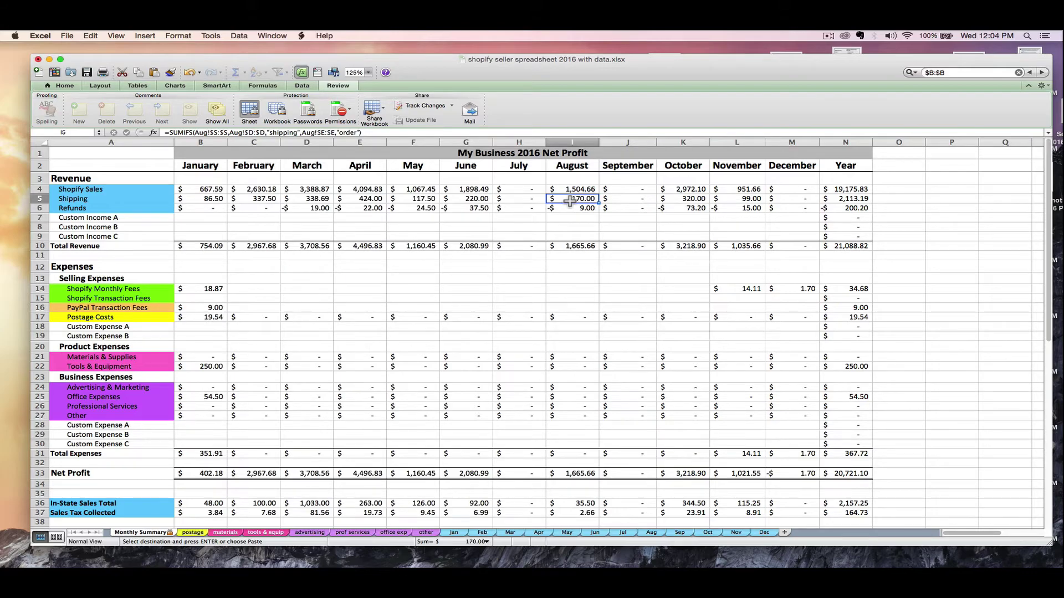
Check the SUMIFS formulas in I4 (August Shopify Sales 1,504.66) and I5 (Shipping 170.00).
left_click(571, 189)
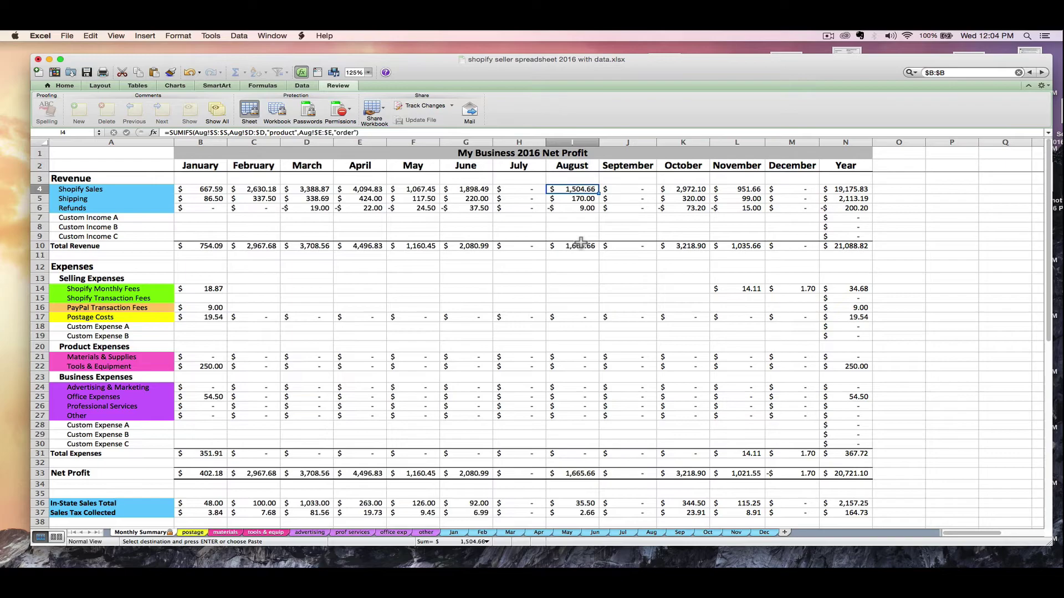
left_click(564, 201)
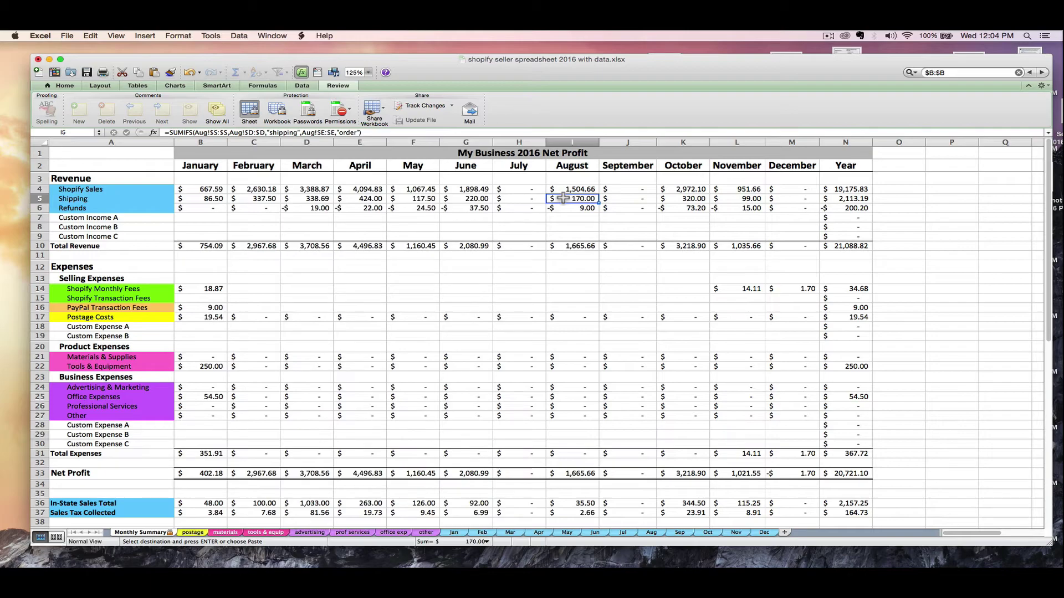
left_click(563, 189)
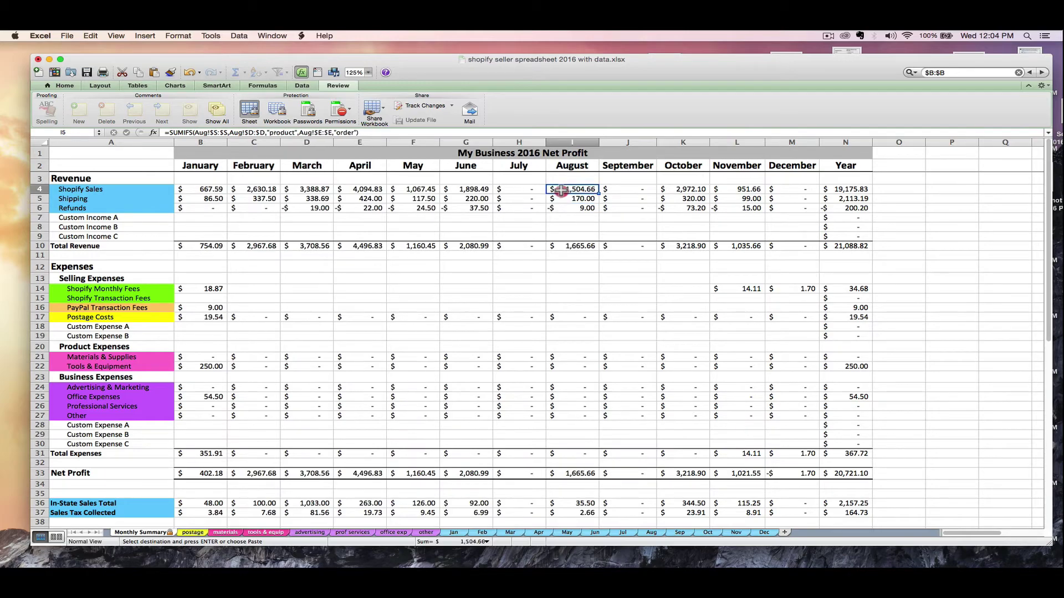